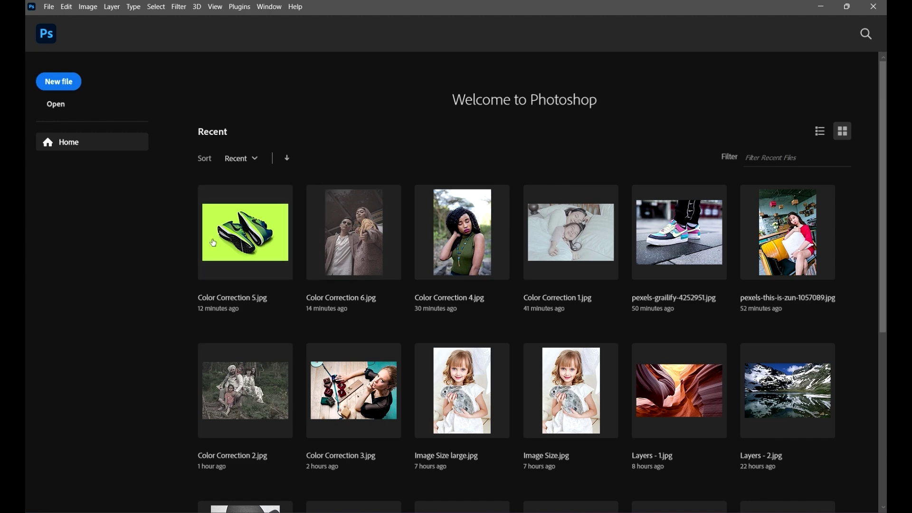
- Open the image Color Correction 1 from the Project Files 2 folder inside 03 Color Correction in Adobe Photoshop
left_click(58, 106)
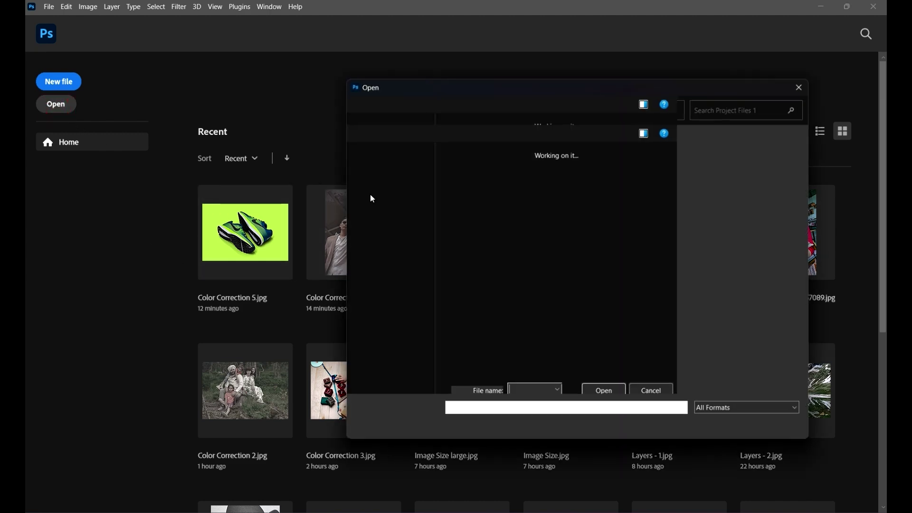
double_click(764, 90)
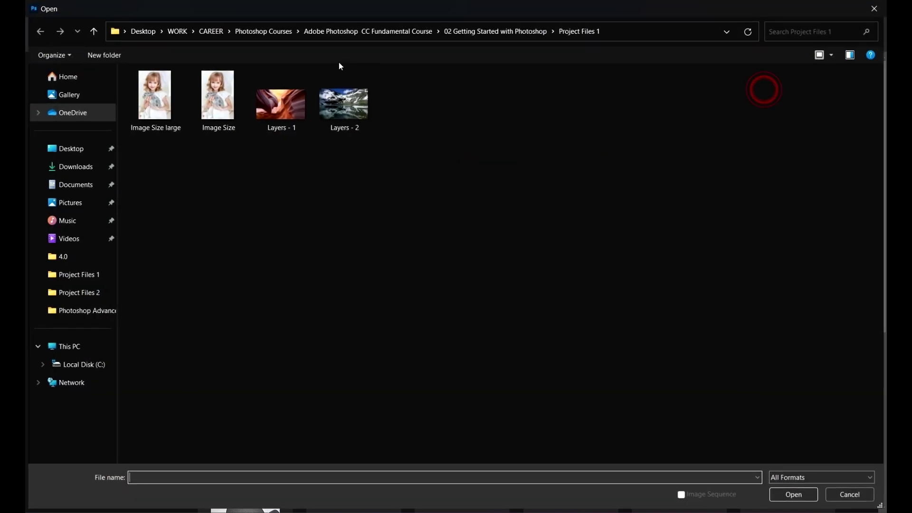
left_click(497, 32)
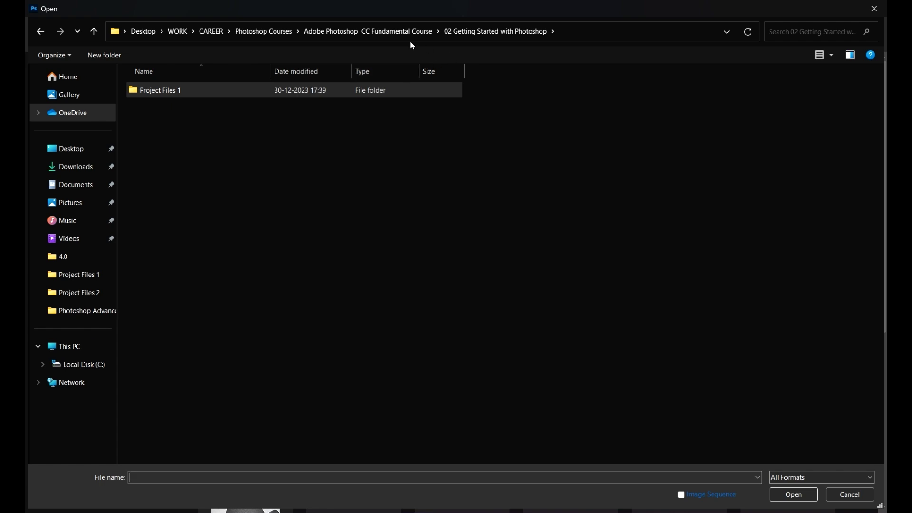
left_click(396, 32)
double_click(357, 107)
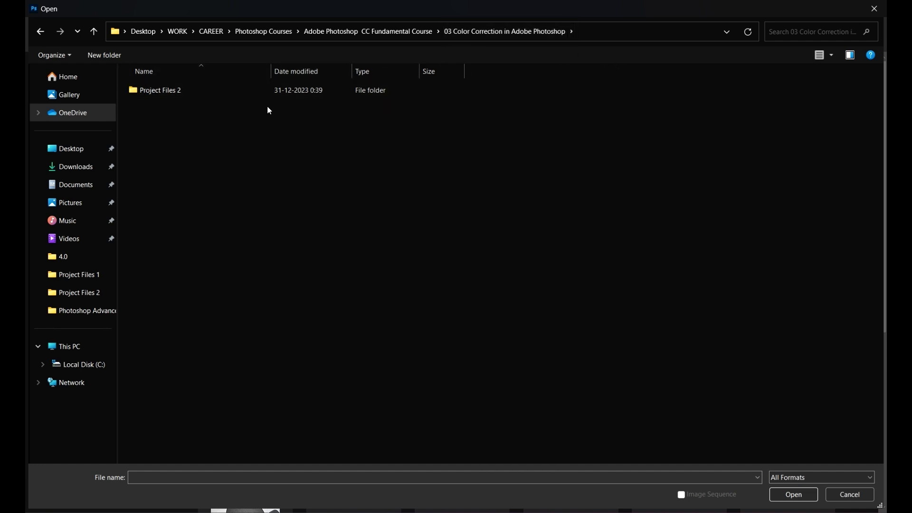
left_click(286, 96)
double_click(199, 91)
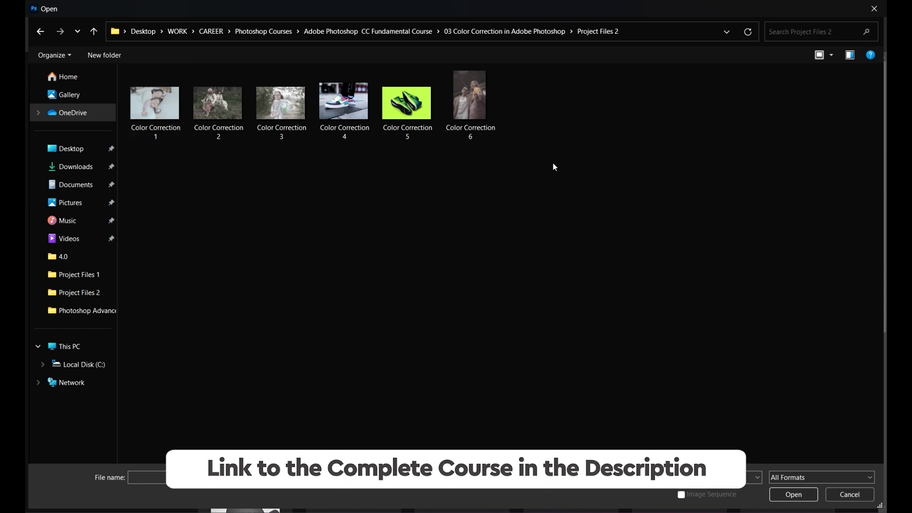
left_click(166, 117)
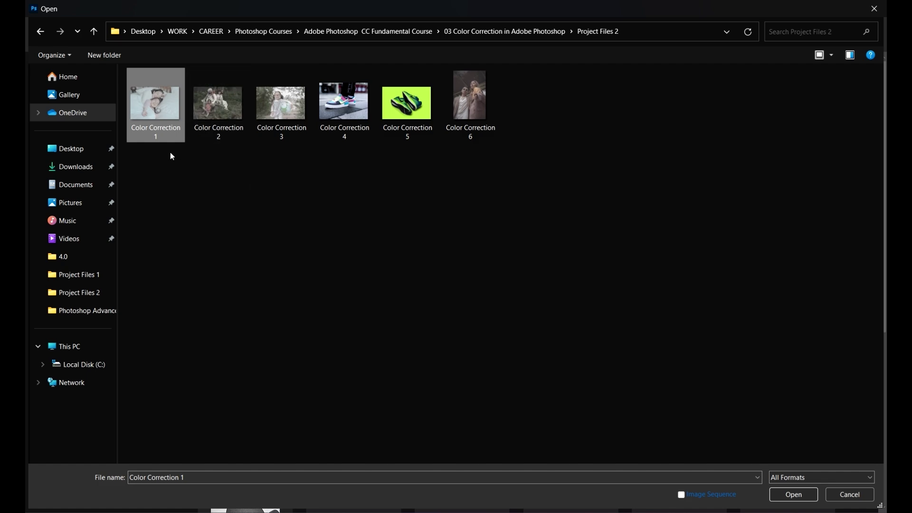
left_click(794, 494)
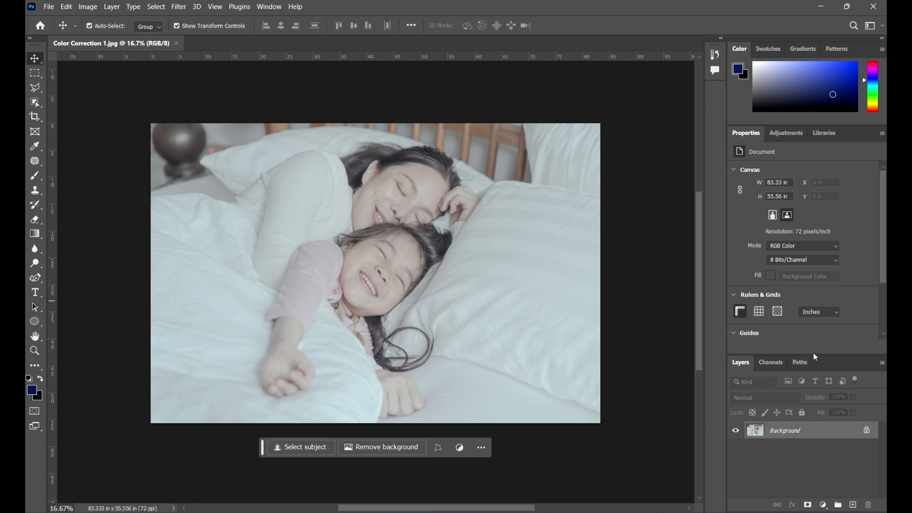
- Start a direct Levels adjustment on the Background layer with input black at 47 and input white at 209
left_click_drag(815, 354, 546, 317)
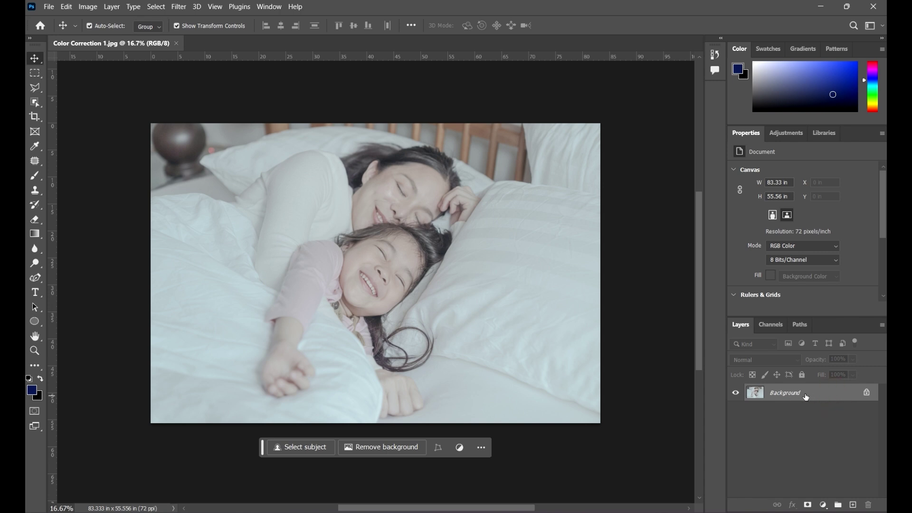
left_click(829, 395)
left_click(66, 6)
mouse_move(87, 6)
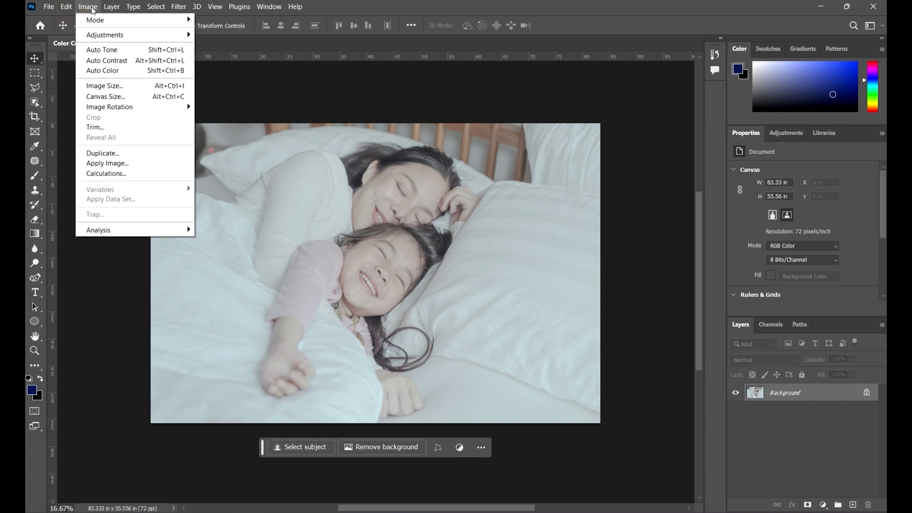
left_click(114, 35)
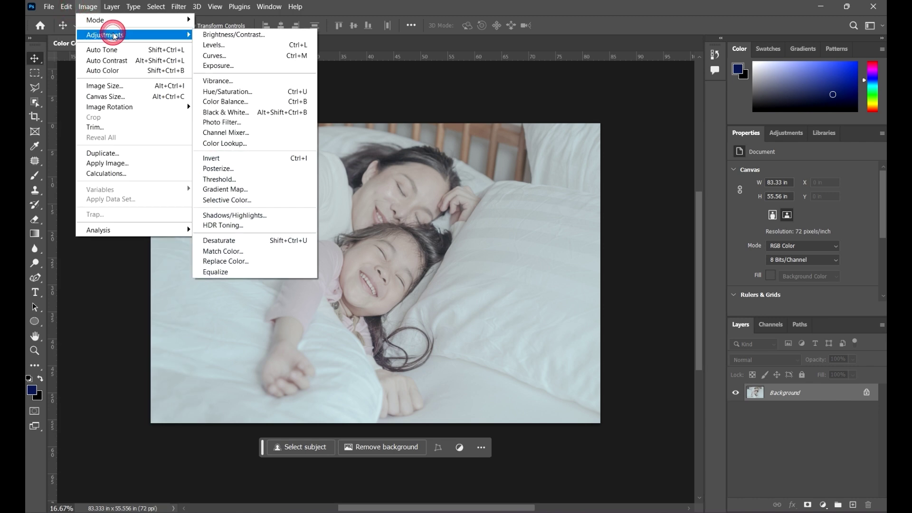
left_click(229, 48)
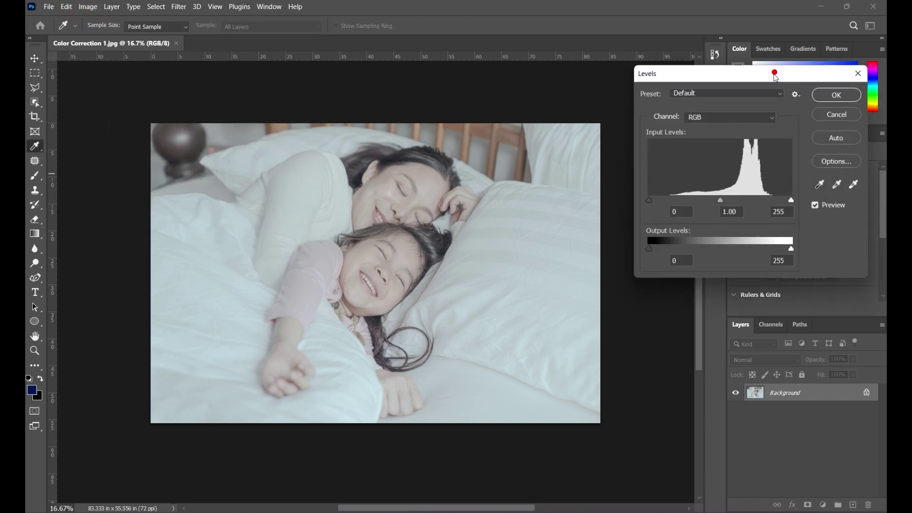
left_click_drag(776, 72, 704, 112)
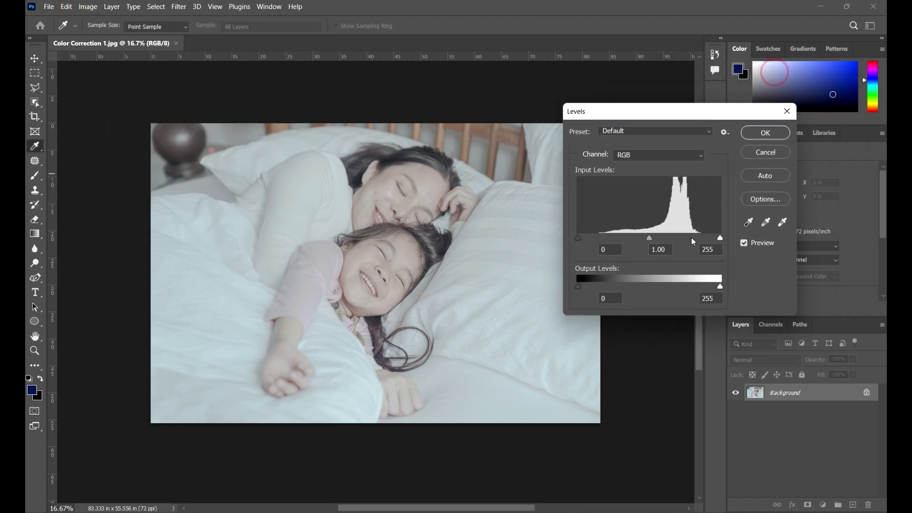
left_click(746, 243)
mouse_move(578, 238)
left_mouse_down()
mouse_move(594, 233)
mouse_move(574, 227)
mouse_move(598, 242)
mouse_move(611, 241)
mouse_move(582, 235)
mouse_move(657, 247)
mouse_move(539, 240)
mouse_move(604, 241)
left_mouse_up()
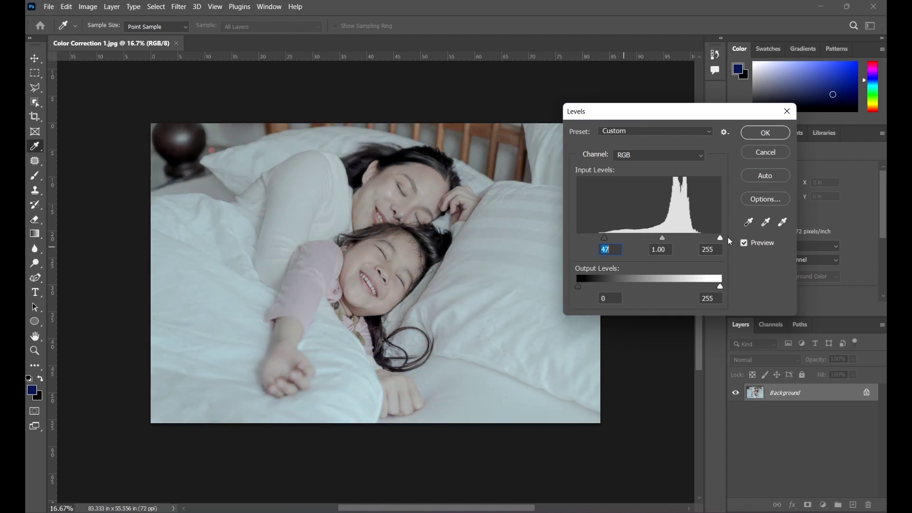
left_click_drag(719, 238, 695, 237)
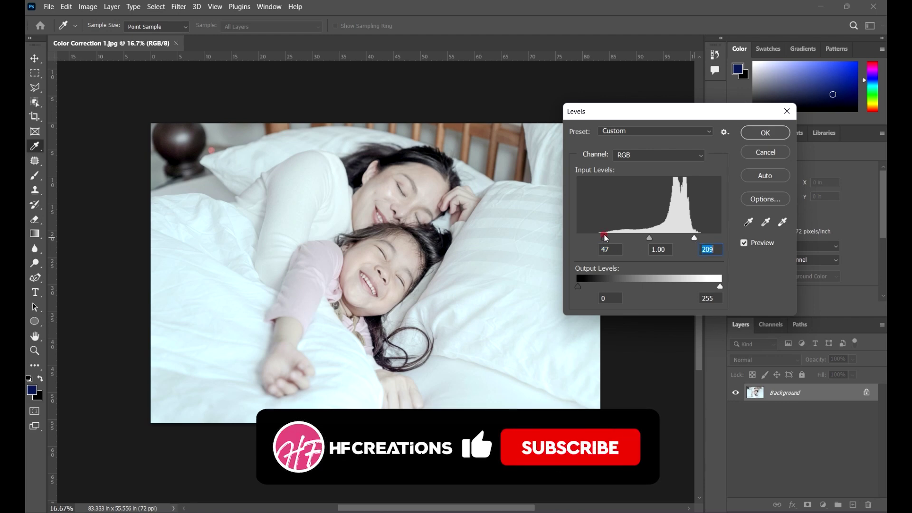
- Apply the direct Levels adjustment with input black refined to 42 and input white to 206, and undo it
mouse_move(605, 238)
left_mouse_down()
mouse_move(615, 238)
mouse_move(602, 238)
left_mouse_up()
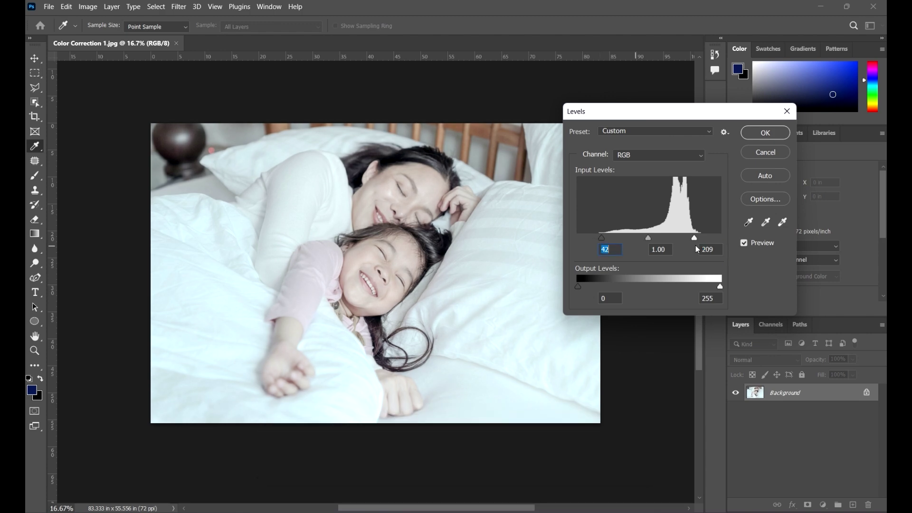
left_click_drag(697, 239, 693, 237)
left_click_drag(761, 115, 693, 117)
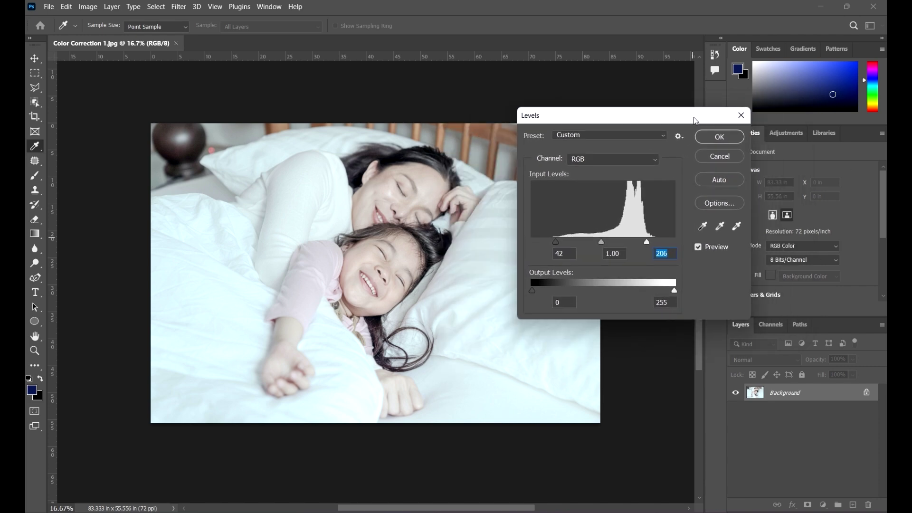
left_click(730, 137)
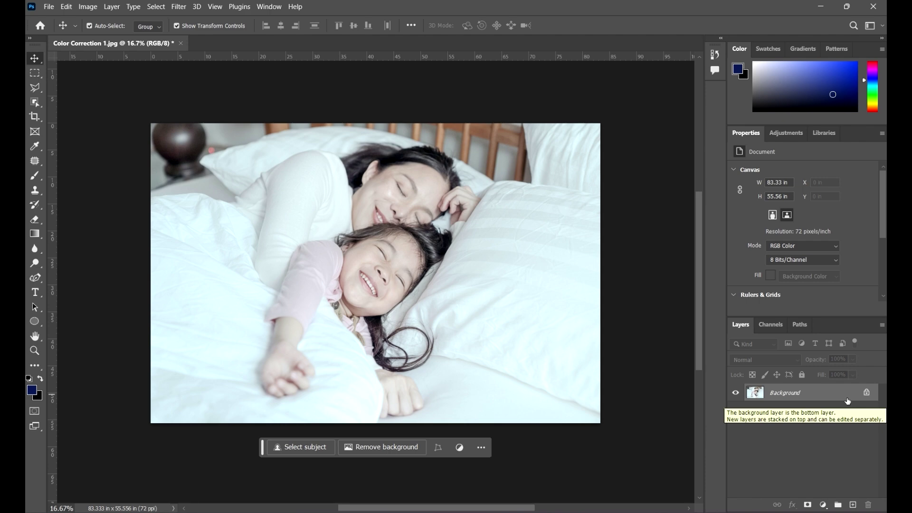
key("ctrl+z")
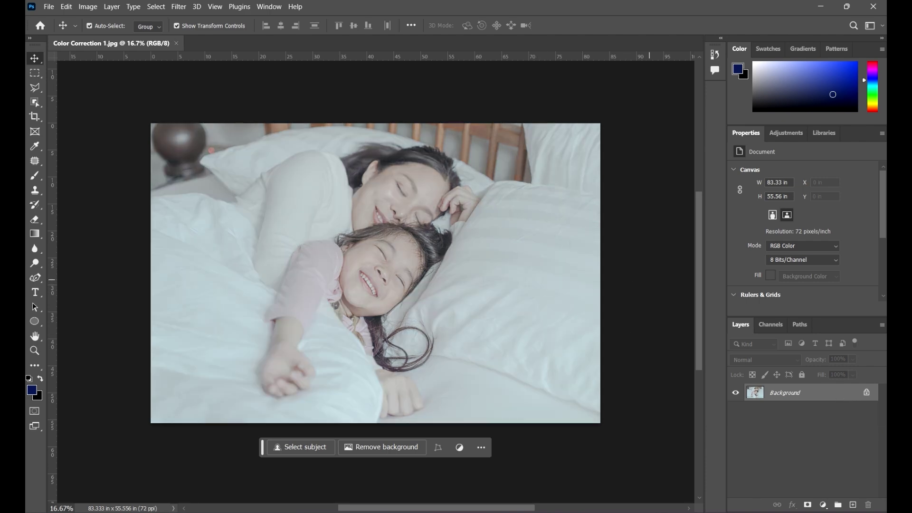
- Add a Levels adjustment layer above the Background and enlarge the area showing its settings
left_click(794, 137)
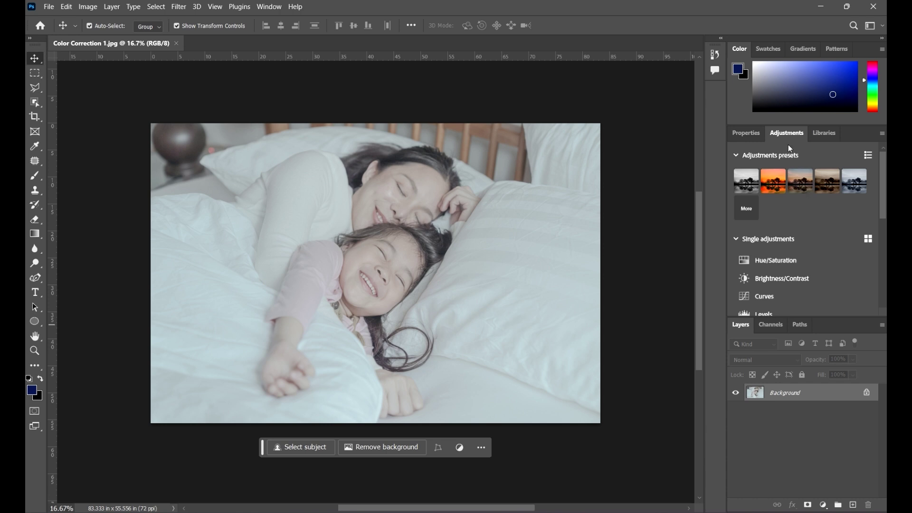
scroll(795, 255, "down", 3)
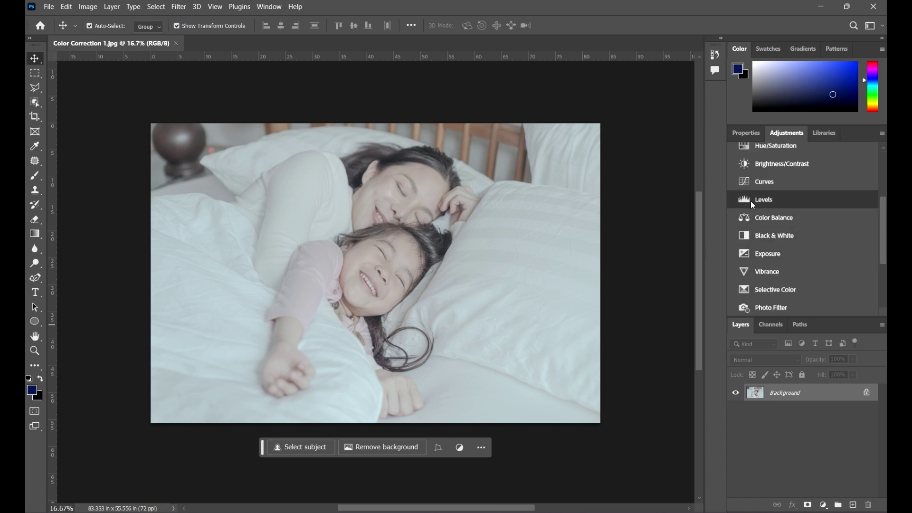
left_click(775, 201)
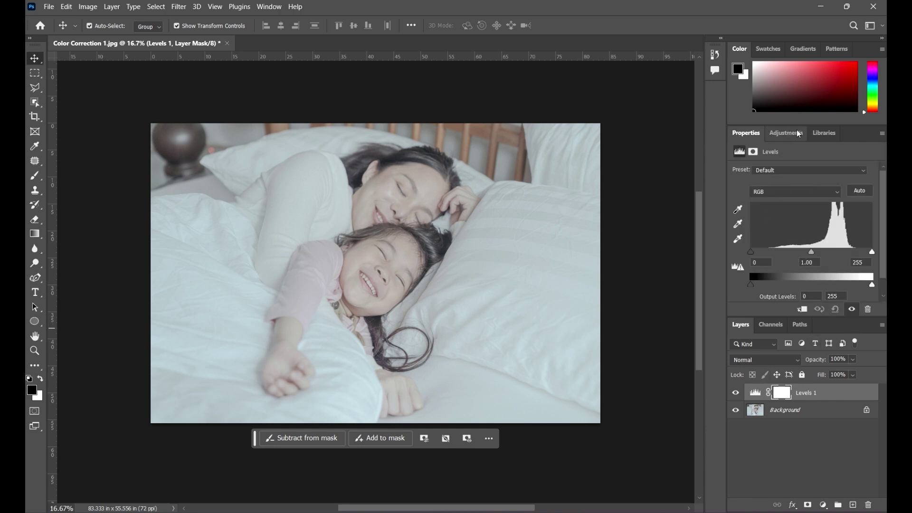
left_click_drag(799, 126, 798, 118)
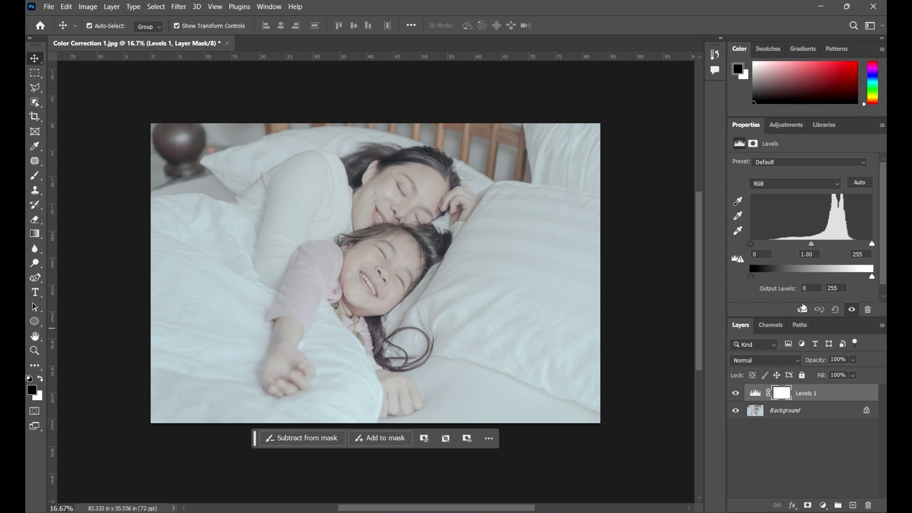
left_click_drag(825, 318, 829, 331)
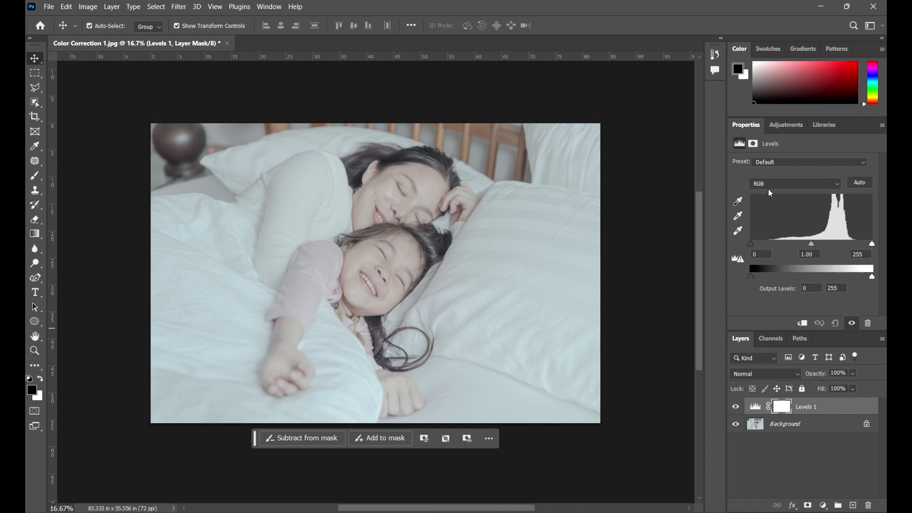
- Set the Levels adjustment layer's input black to 41 and input white to 230
left_click_drag(751, 244, 768, 245)
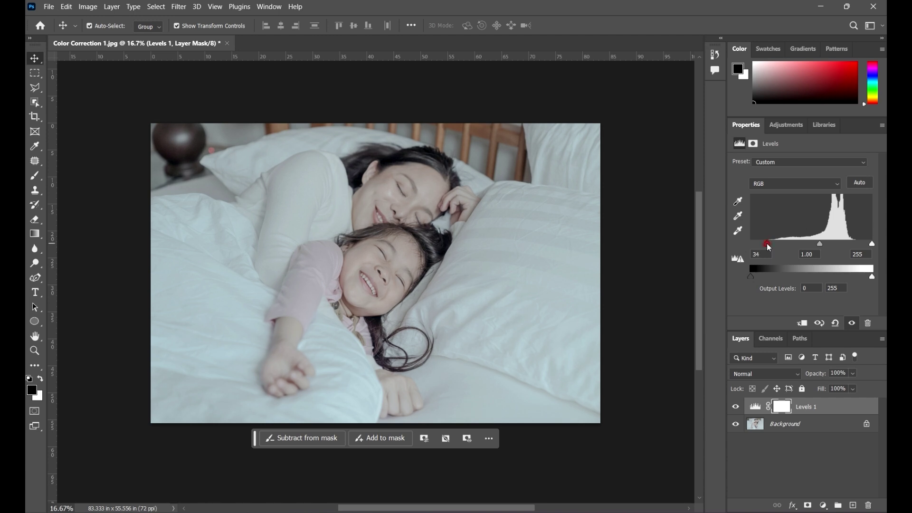
left_click_drag(768, 245, 773, 246)
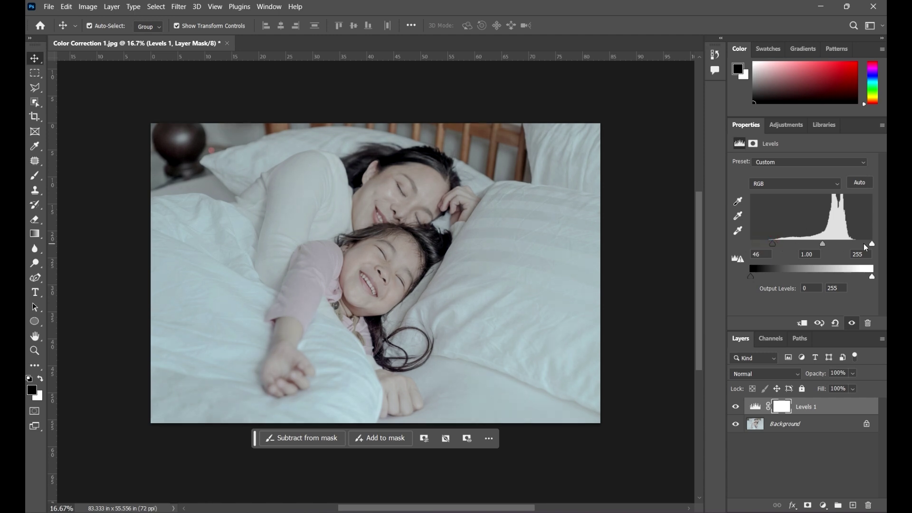
left_click_drag(874, 245, 862, 243)
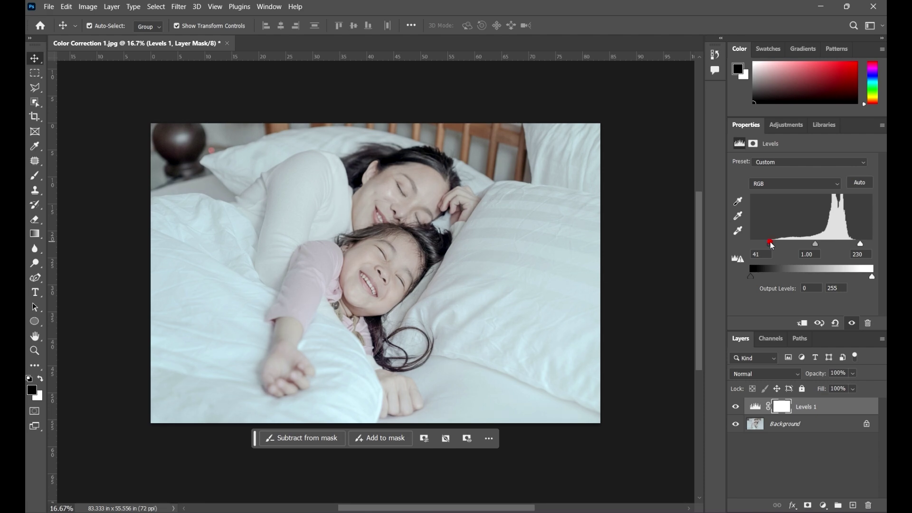
left_click_drag(772, 245, 773, 246)
- Toggle the Levels adjustment layer's visibility several times to compare the photo before and after
left_click(855, 407)
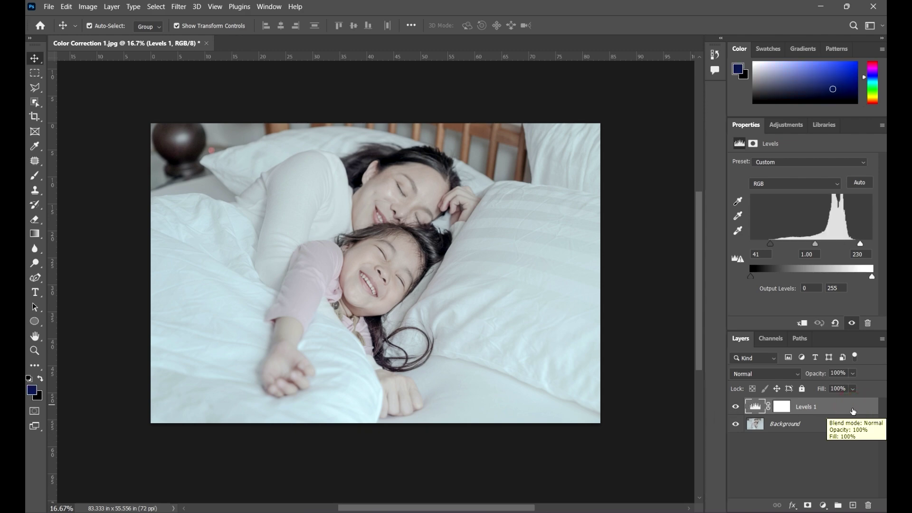
left_click(736, 407)
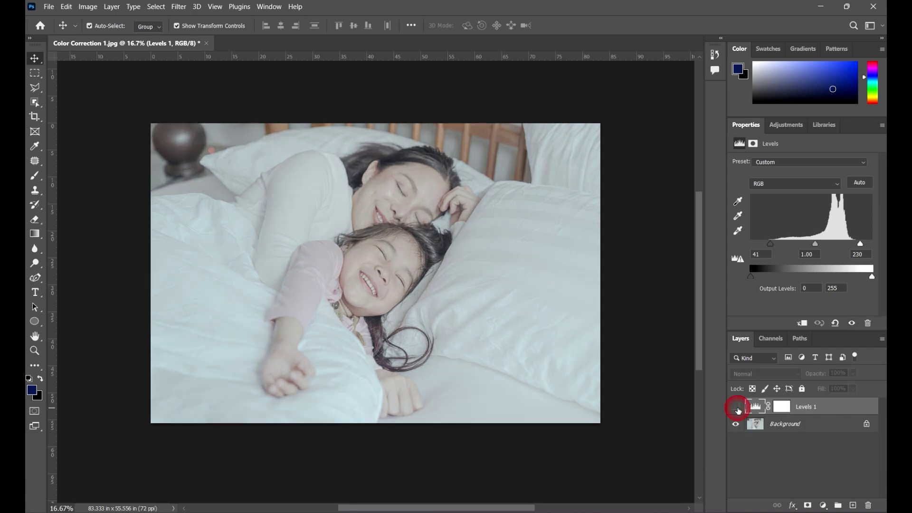
left_click(736, 408)
left_click(737, 408)
left_click(737, 408)
left_click(737, 407)
left_click(737, 408)
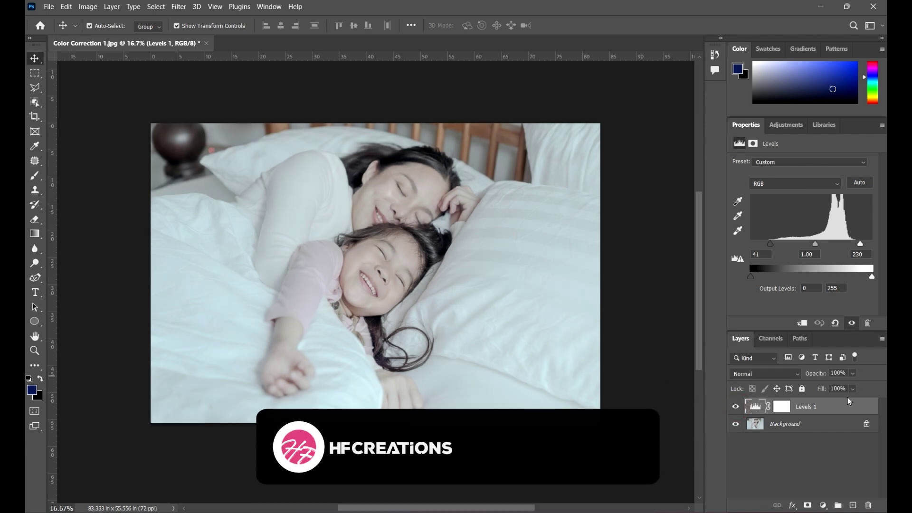
- Set the Levels adjustment layer's opacity to 99% and duplicate the layer
left_click(852, 373)
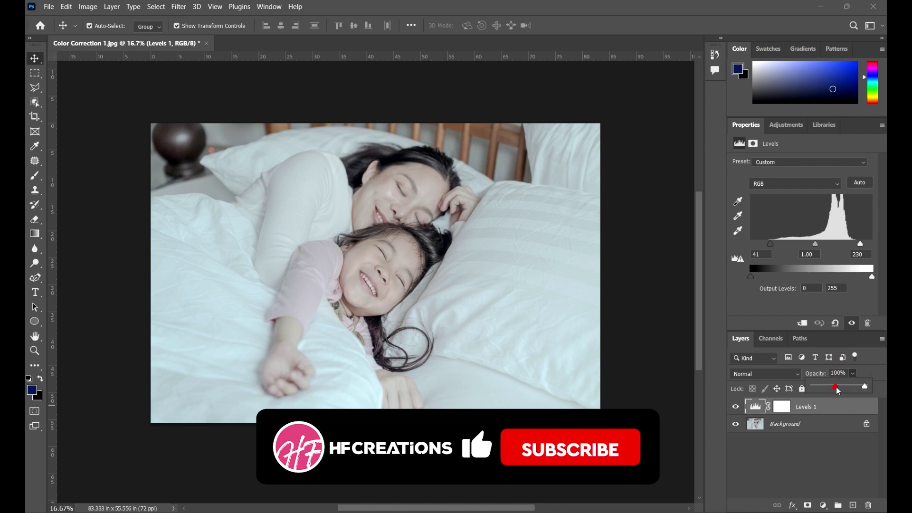
mouse_move(837, 387)
left_mouse_down()
mouse_move(814, 386)
mouse_move(835, 388)
left_mouse_up()
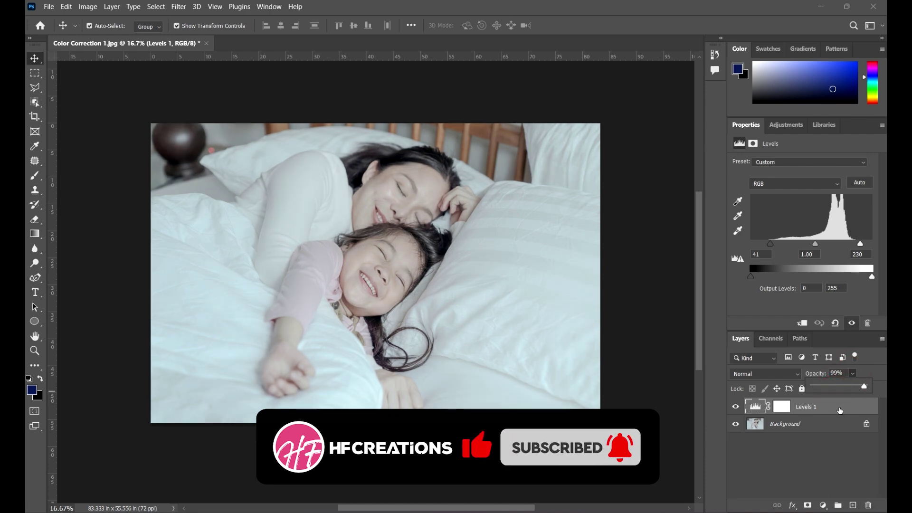
left_click_drag(840, 409, 854, 505)
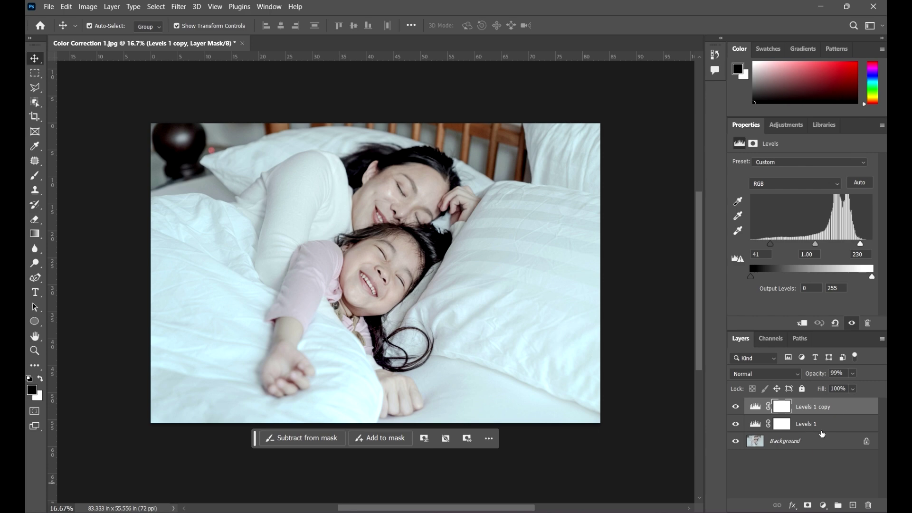
- Delete the Levels 1 copy layer's mask and the duplicated adjustment layer itself
left_click(870, 507)
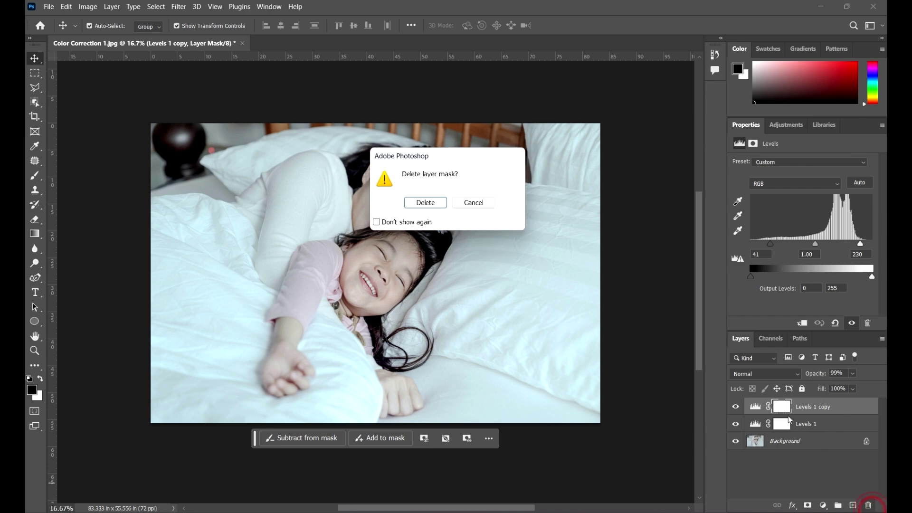
left_click(421, 203)
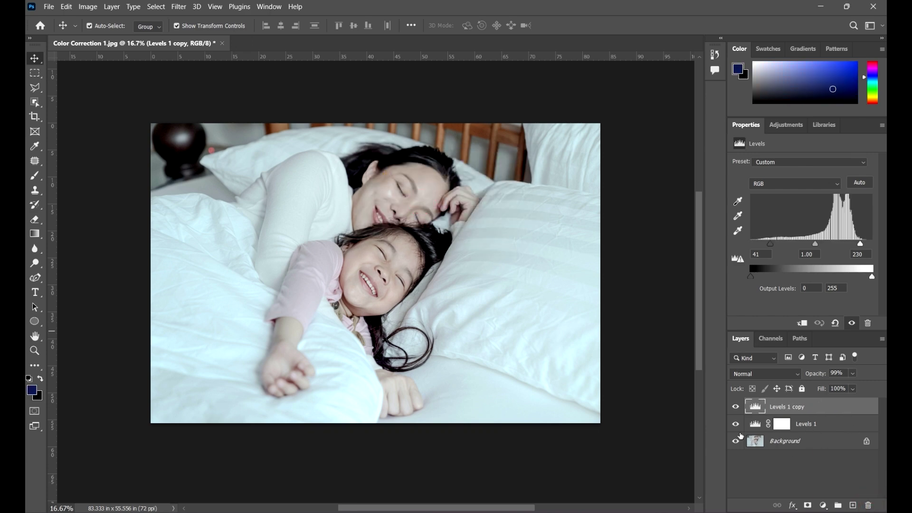
left_click(855, 407)
left_click(868, 505)
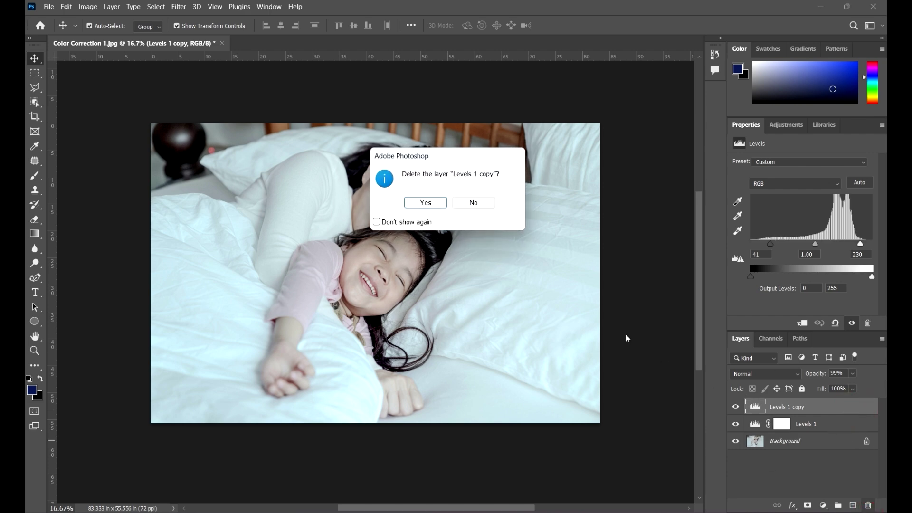
left_click(423, 202)
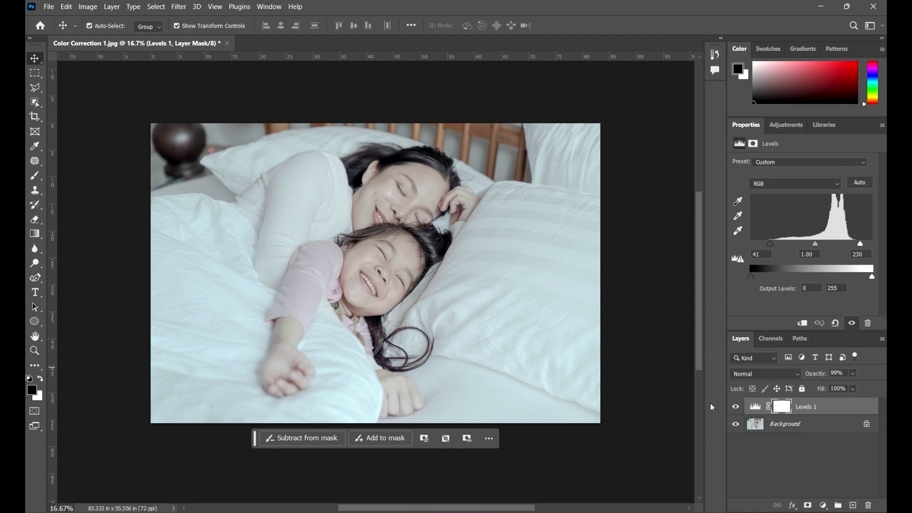
- Set the Levels 1 adjustment's RGB input black to 43
left_click(755, 407)
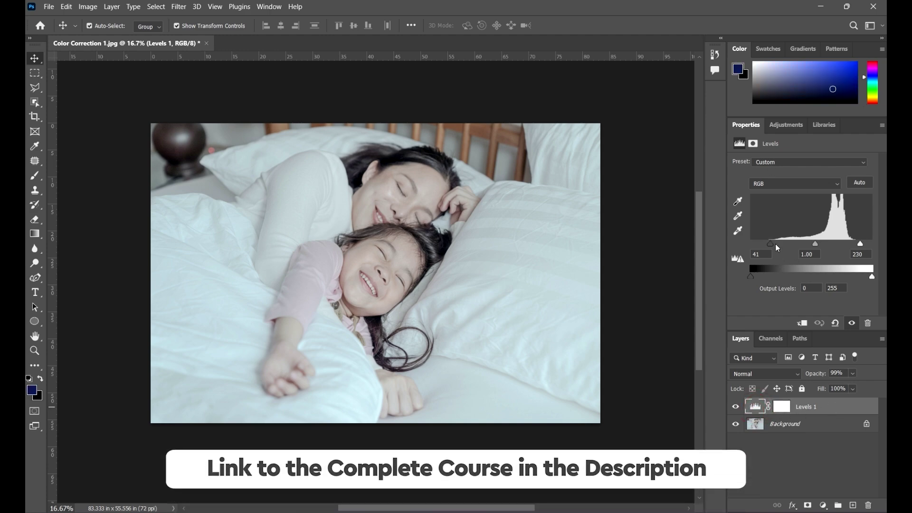
left_click_drag(771, 243, 776, 243)
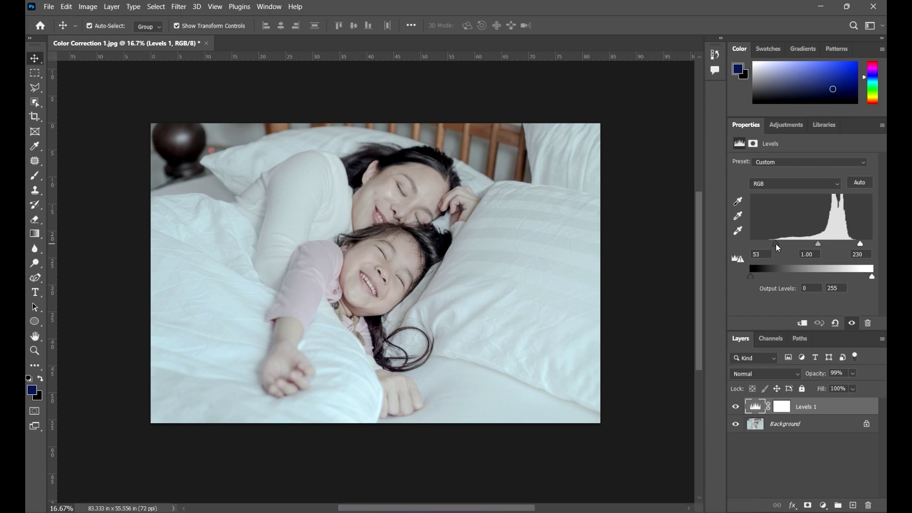
left_click_drag(777, 244, 771, 243)
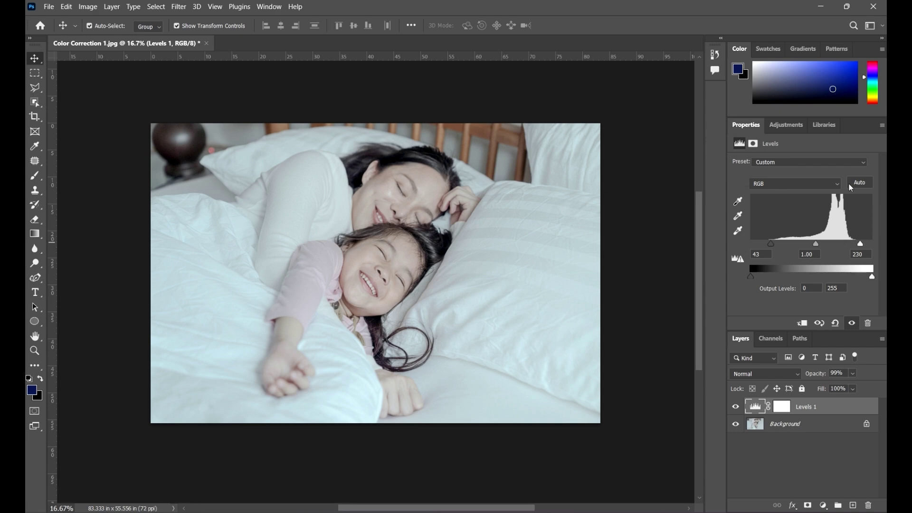
- Try shifting the Red channel's input black and bringing its input white to 207, restoring both to 0 and 255
left_click(811, 183)
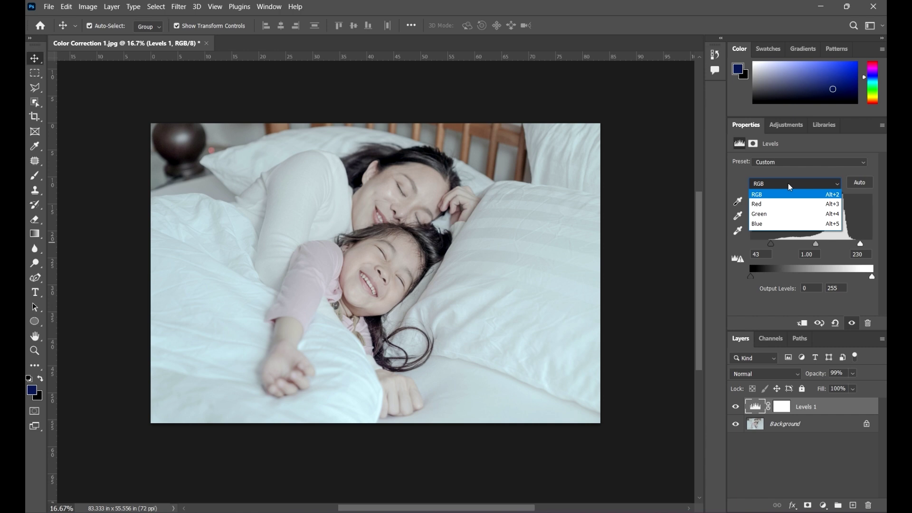
left_click(800, 186)
left_click(800, 185)
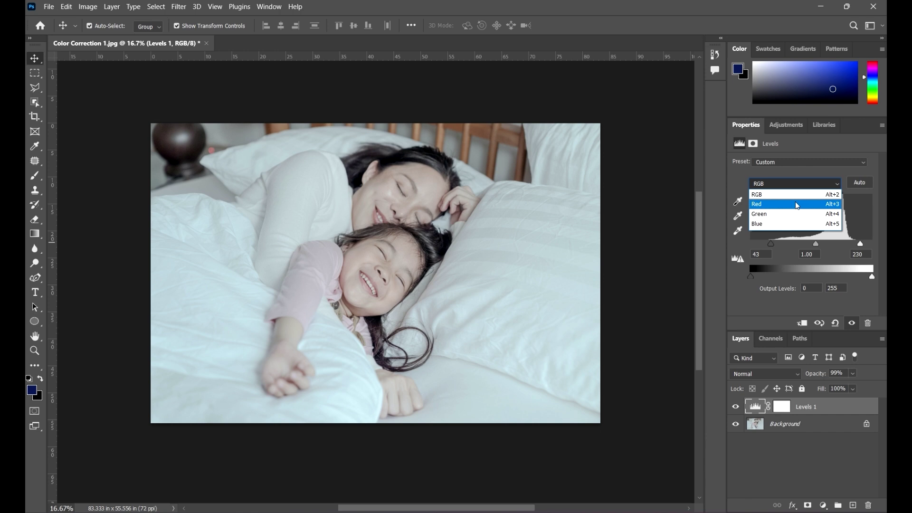
left_click(771, 206)
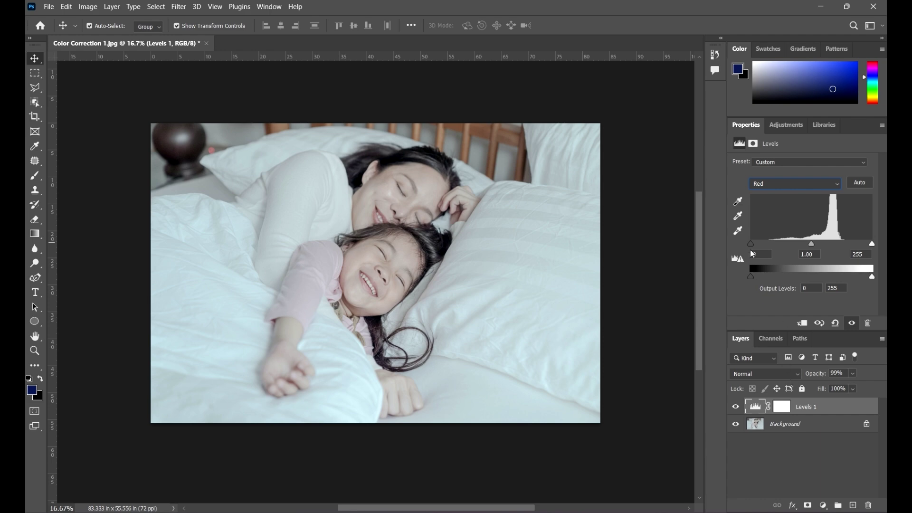
left_click_drag(752, 243, 697, 248)
left_click_drag(752, 243, 694, 247)
left_click_drag(873, 243, 850, 245)
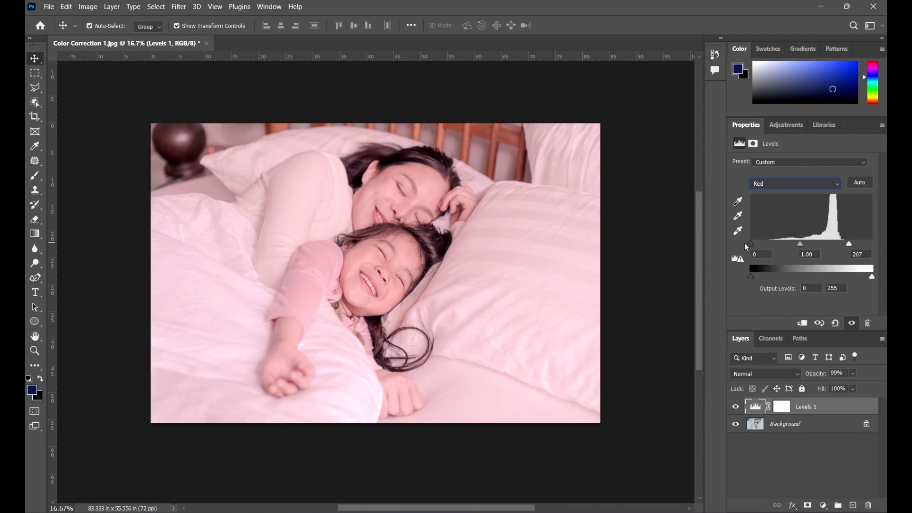
mouse_move(751, 246)
left_mouse_down()
mouse_move(774, 246)
mouse_move(762, 247)
left_mouse_up()
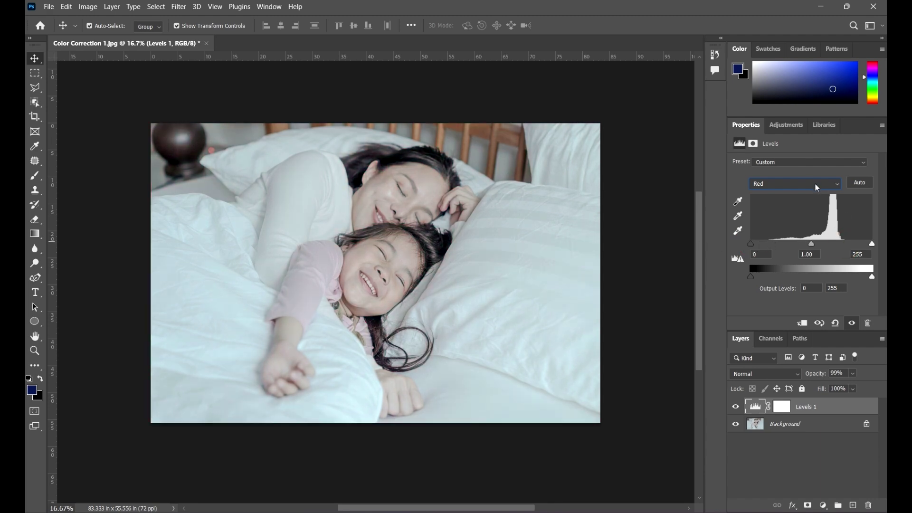
- Try the Green channel's input white and the Blue channel's input black, and revisit the Green and Red channels
left_click(816, 185)
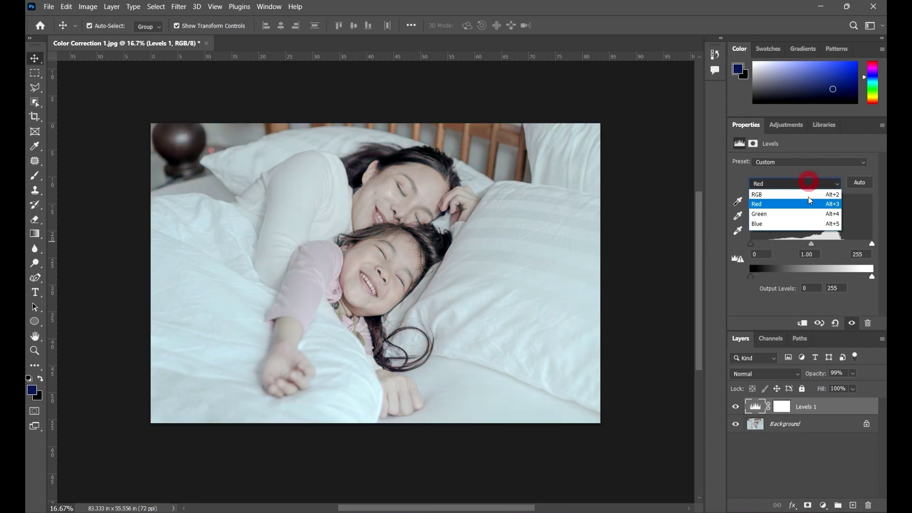
left_click(793, 218)
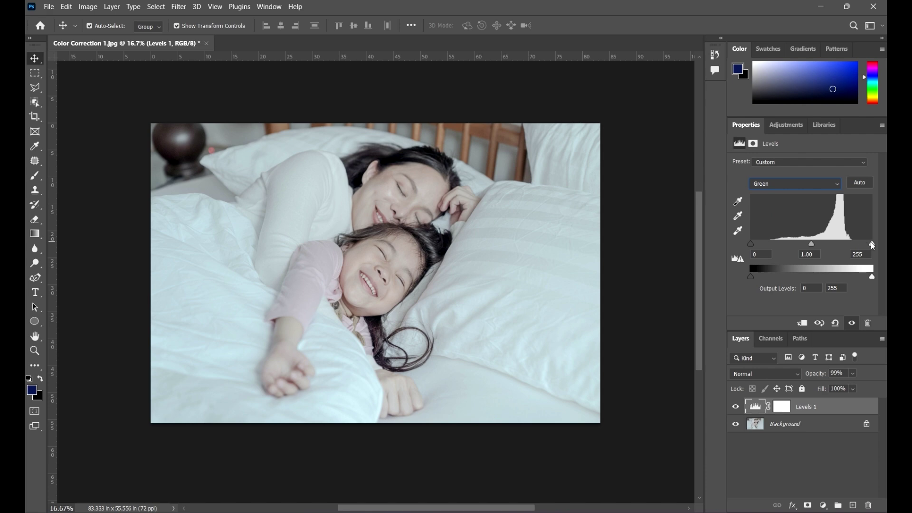
left_click_drag(873, 244, 872, 244)
left_click(802, 187)
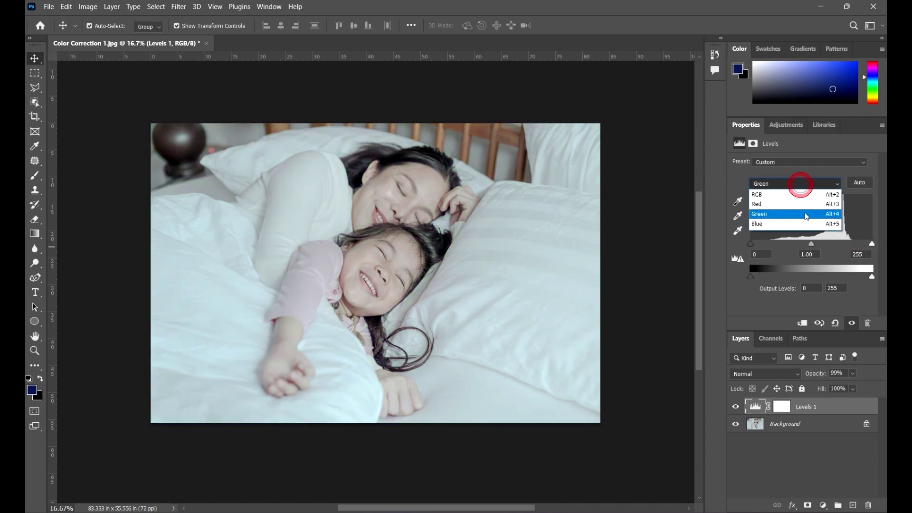
left_click(795, 224)
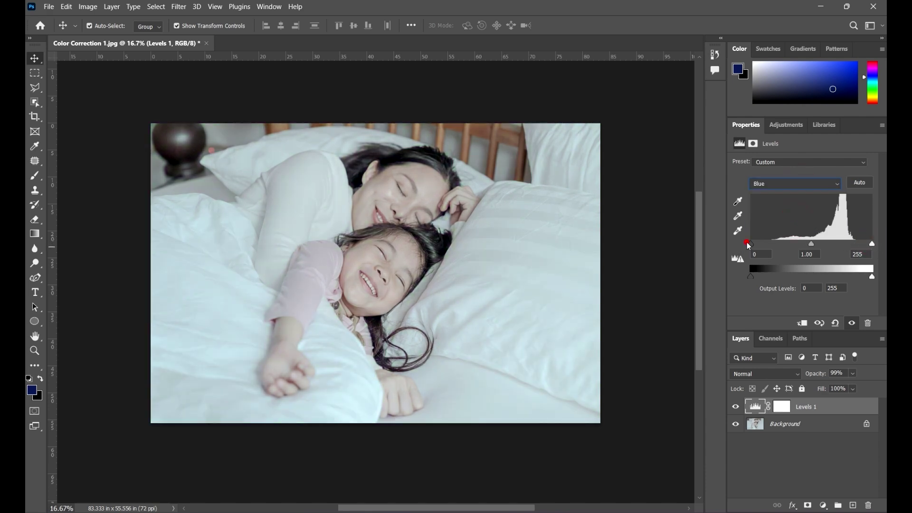
left_click_drag(748, 245, 637, 249)
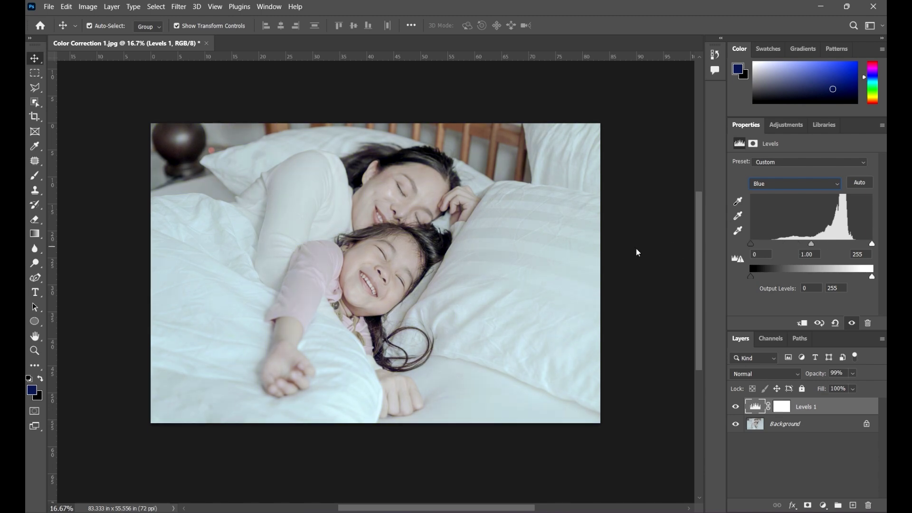
left_click(813, 183)
left_click(802, 214)
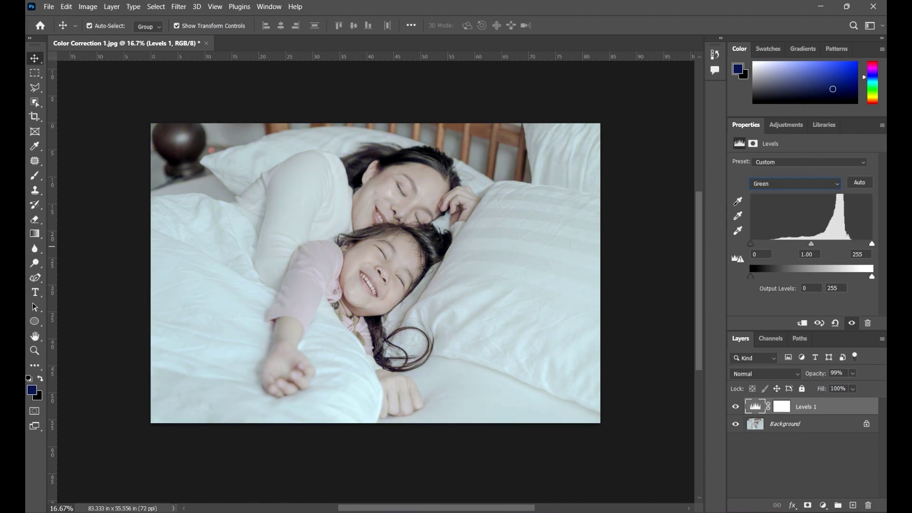
left_click(786, 183)
left_click(785, 204)
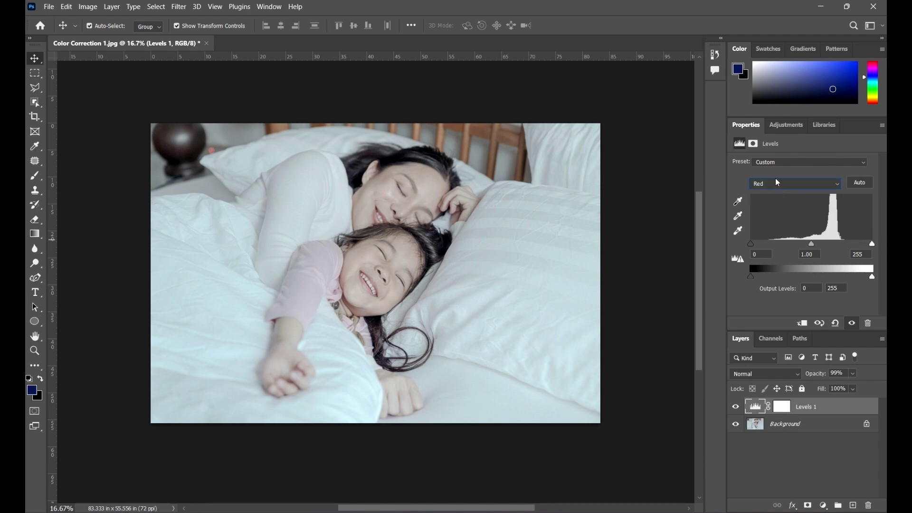
- Return the Levels adjustment to the RGB channel and set input black to 47 and input white to 225
left_click(778, 182)
left_click(788, 194)
left_click_drag(860, 244, 858, 244)
left_click_drag(771, 243, 774, 242)
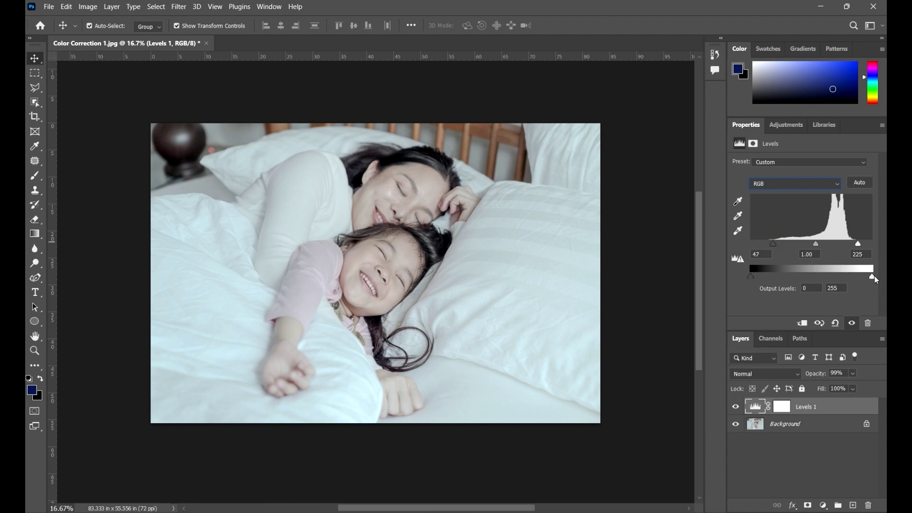
- Try a lower output white and a shifted output black on the RGB channel, restoring them to 255 and 0
left_click_drag(874, 277, 828, 276)
key("ctrl+z")
mouse_move(751, 275)
left_mouse_down()
mouse_move(777, 277)
mouse_move(736, 284)
mouse_move(763, 289)
mouse_move(747, 289)
mouse_move(746, 273)
mouse_move(750, 282)
mouse_move(811, 278)
mouse_move(754, 280)
mouse_move(815, 289)
mouse_move(749, 283)
left_mouse_up()
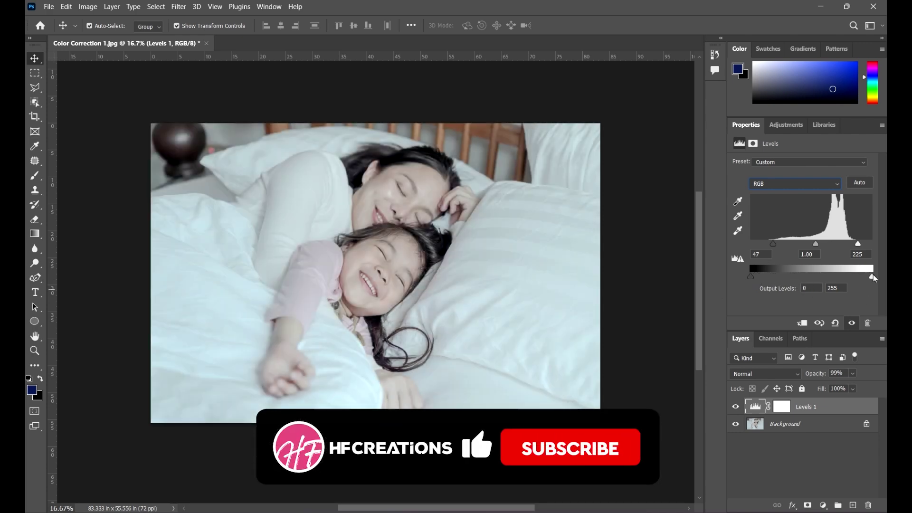